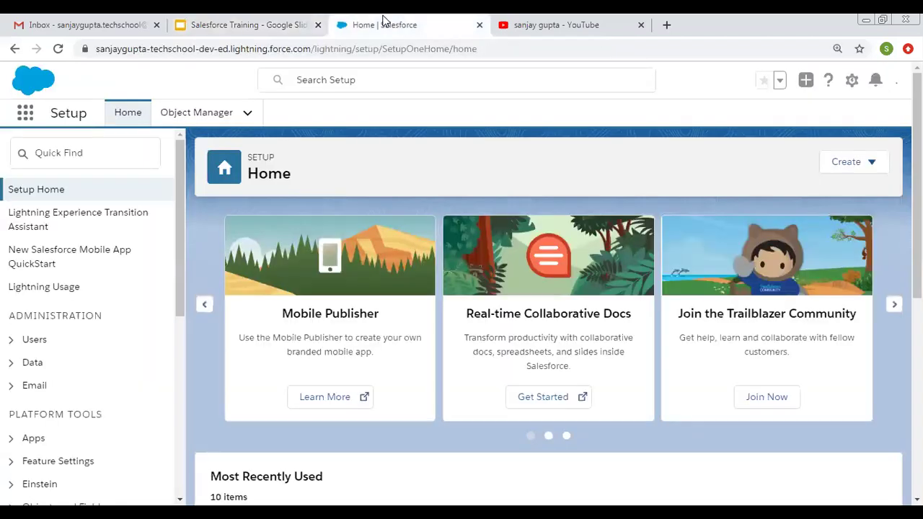
Step: Open the AppExchange store from the App Launcher and scroll through its featured Apps, Components and Consultants
click(26, 115)
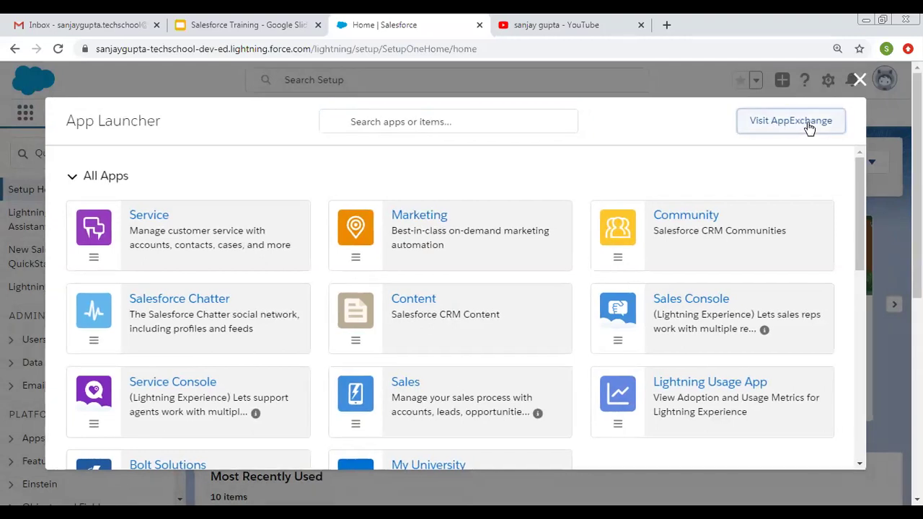
key(Escape)
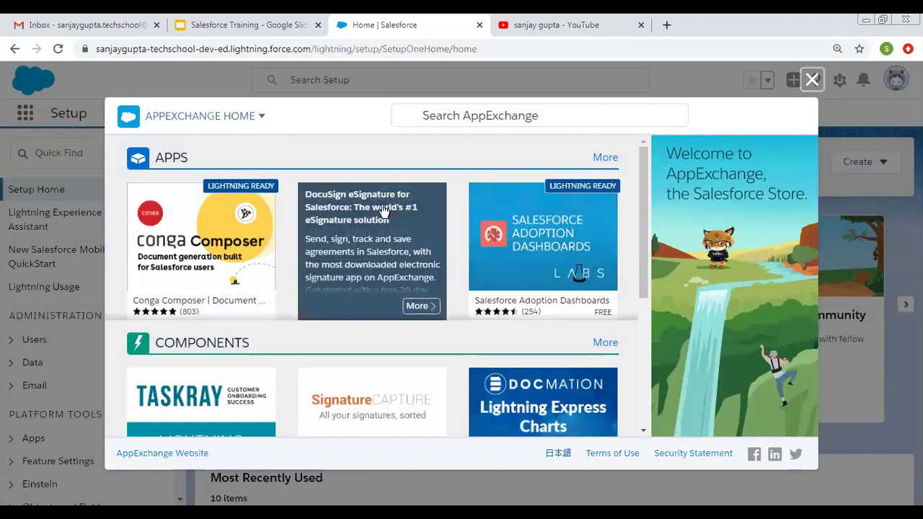
drag(644, 224, 644, 229)
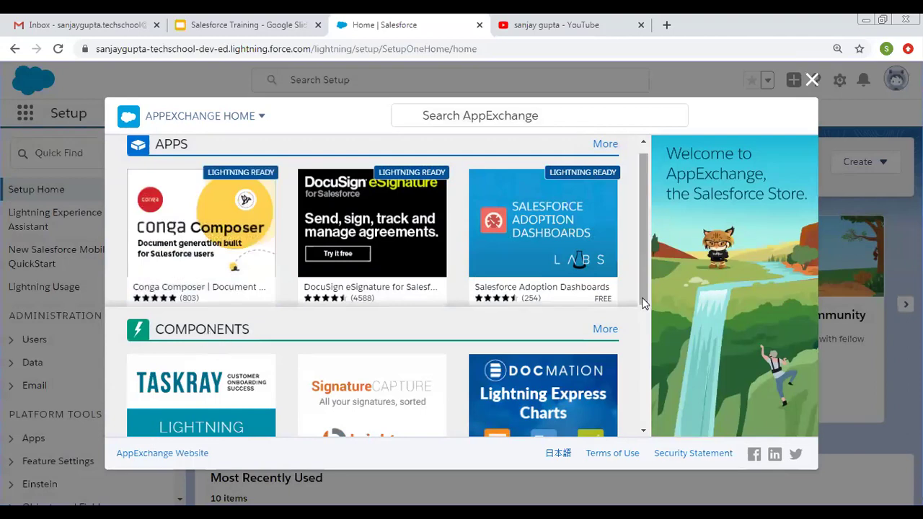
drag(641, 297, 647, 392)
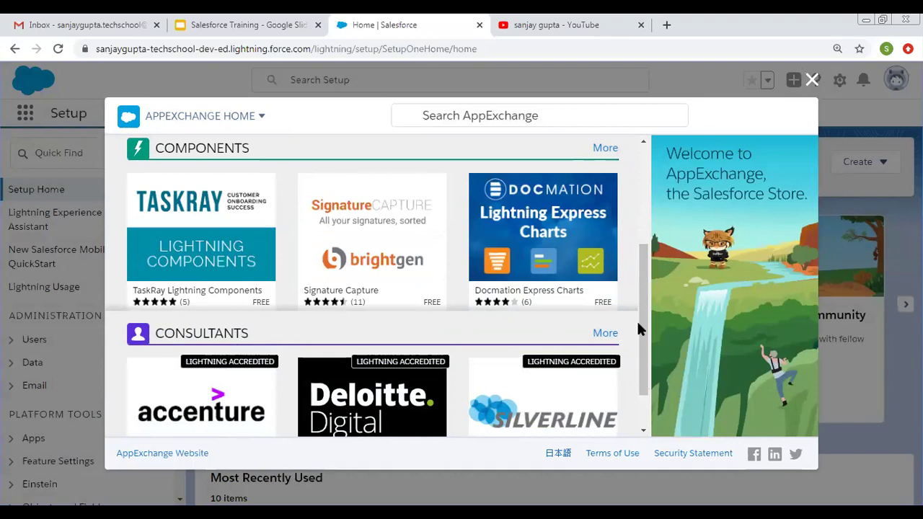
scroll(645, 313, down, 1)
drag(645, 300, 646, 177)
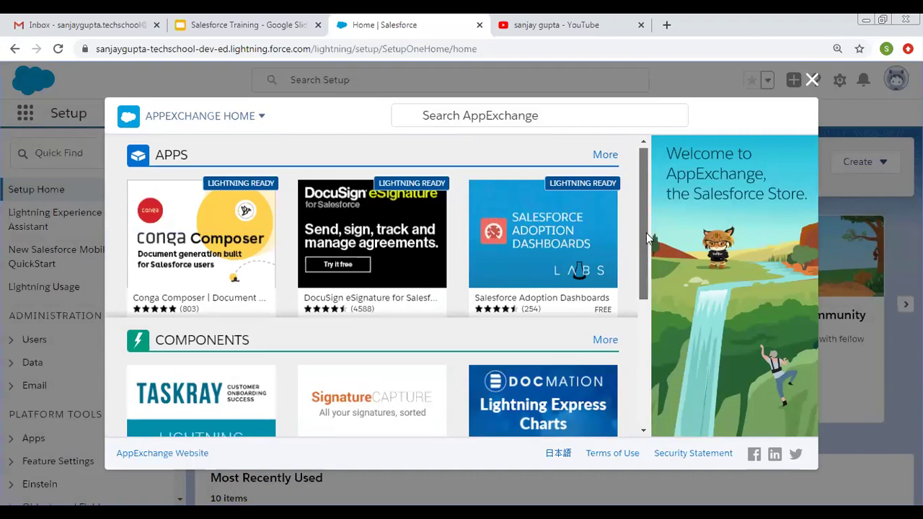
drag(646, 233, 640, 203)
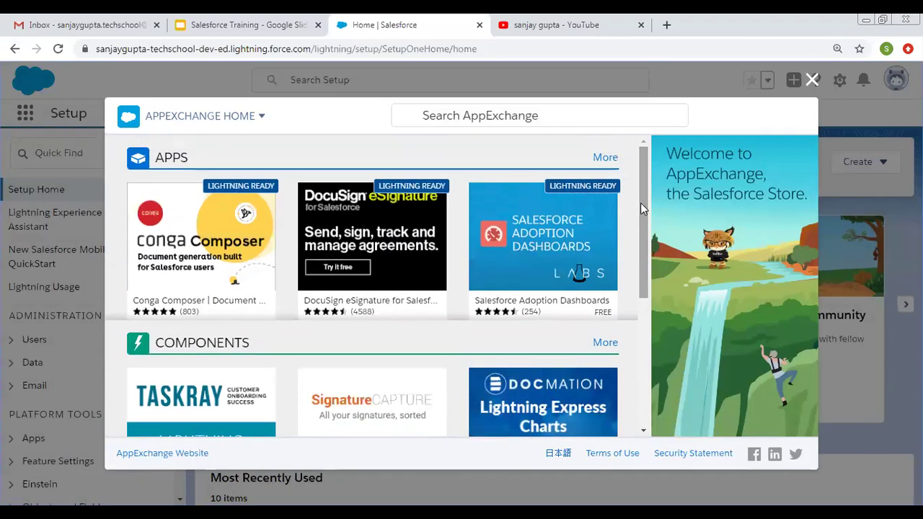
click(256, 118)
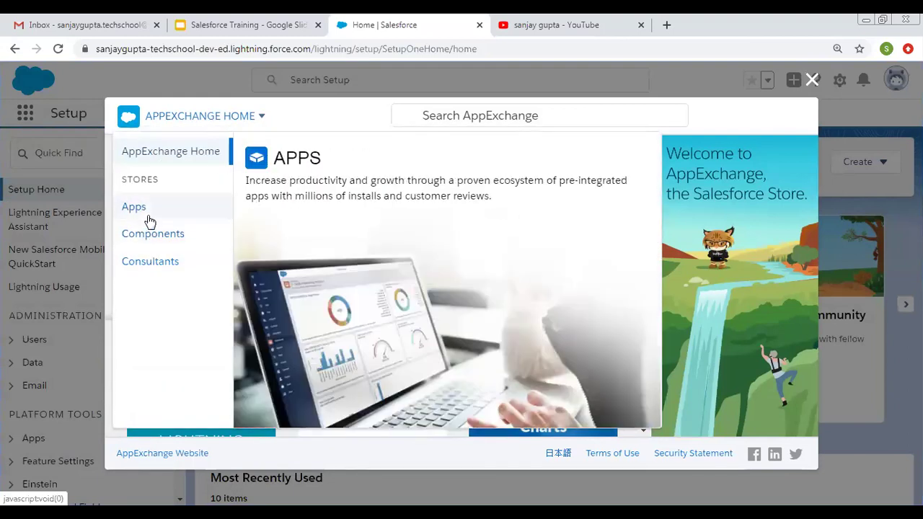
Step: Switch AppExchange to the Apps store and scroll through the All Apps listing
click(134, 210)
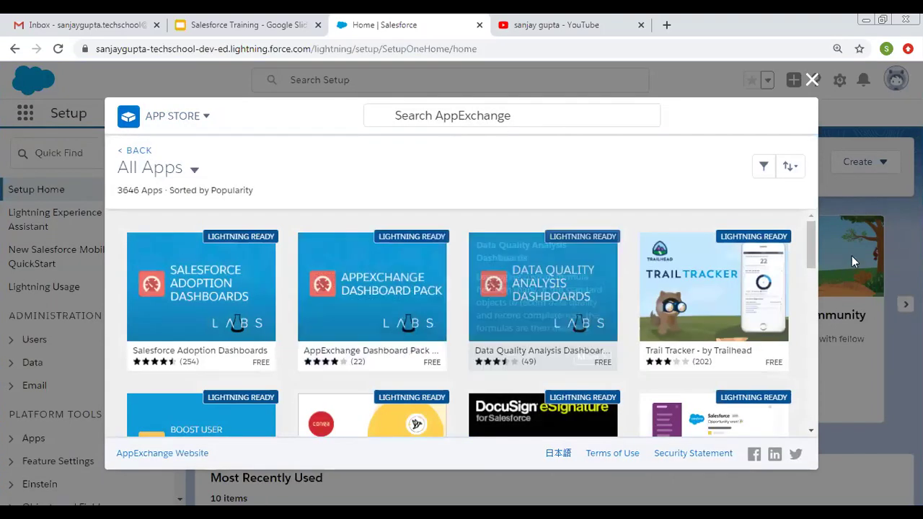
drag(811, 238, 813, 338)
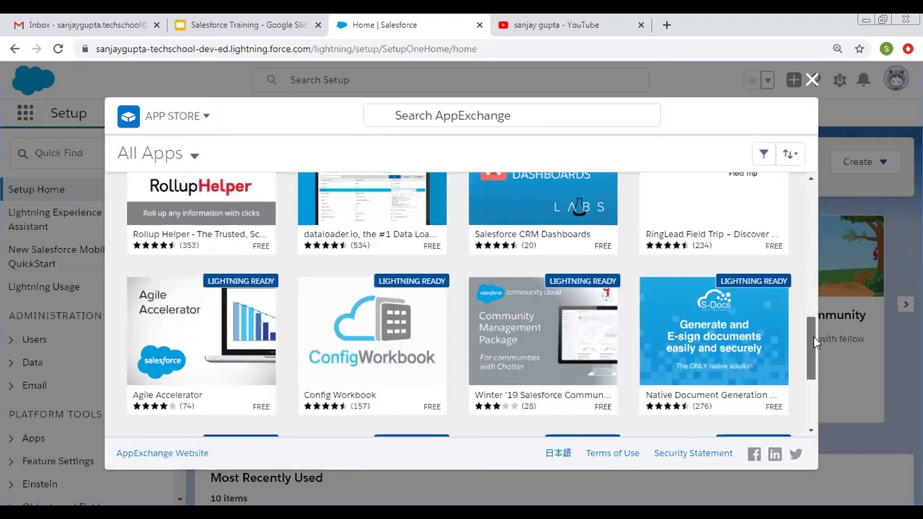
scroll(813, 380, down, 8)
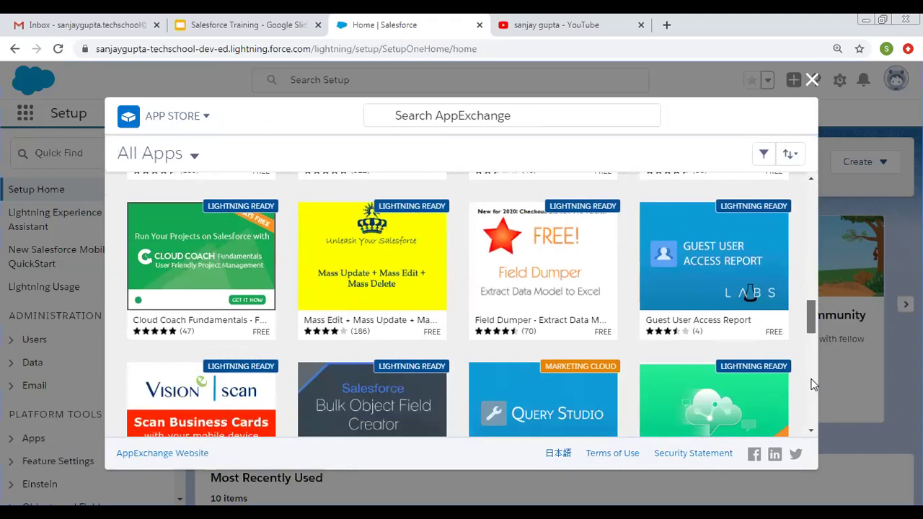
scroll(813, 411, down, 2)
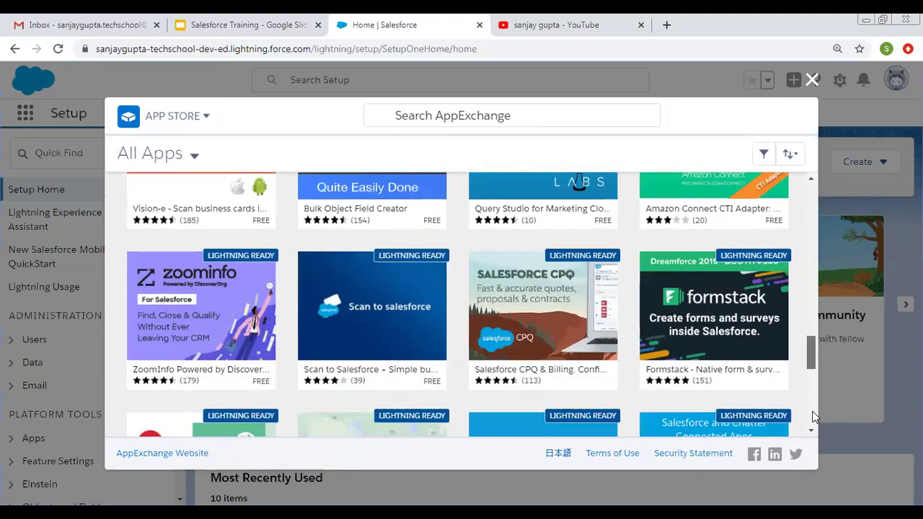
scroll(813, 407, down, 5)
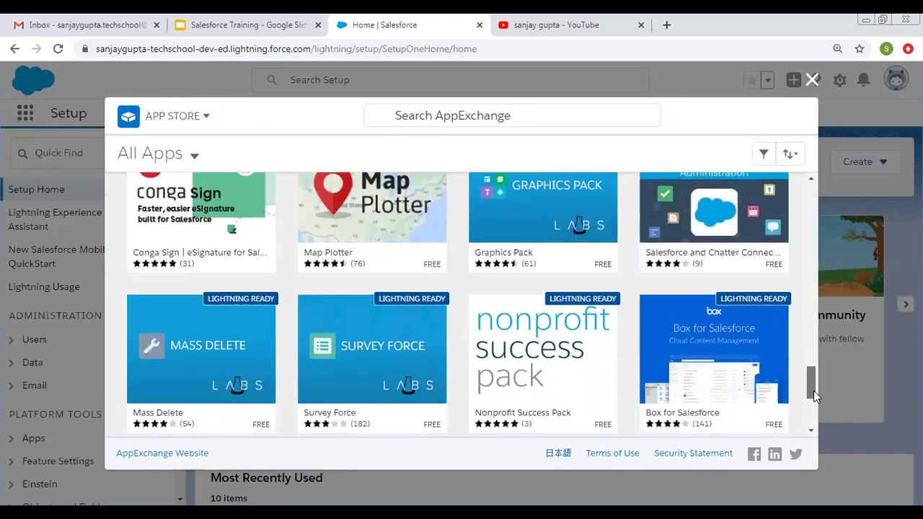
scroll(813, 364, up, 5)
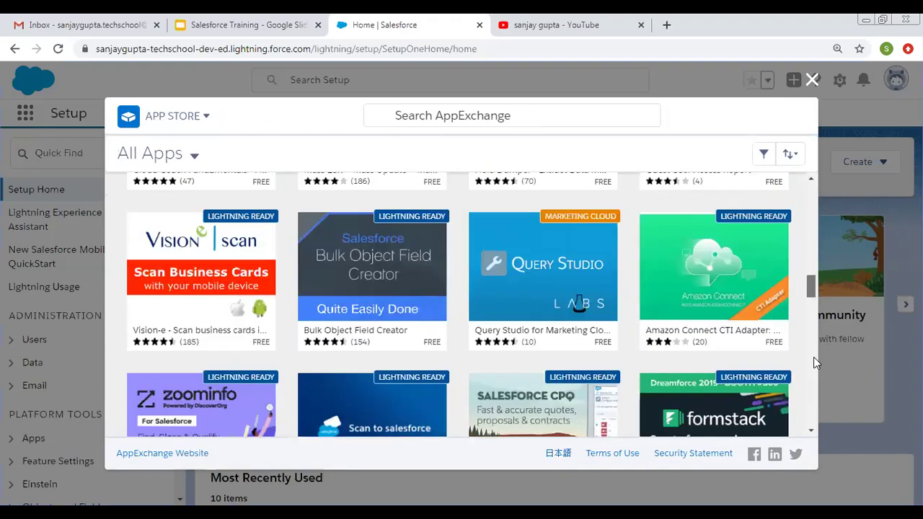
scroll(813, 353, up, 2)
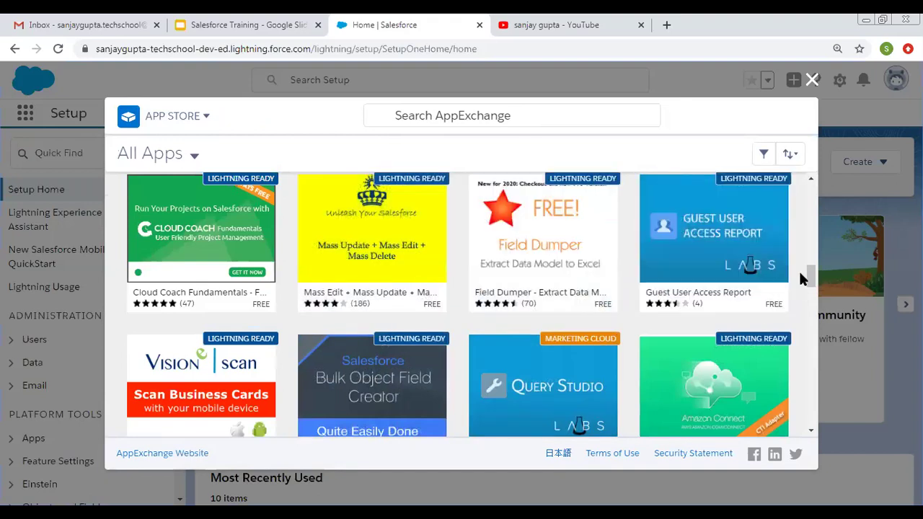
scroll(813, 268, up, 2)
drag(813, 269, 815, 206)
Step: Look over the app listing choices and keep All Apps selected
click(192, 170)
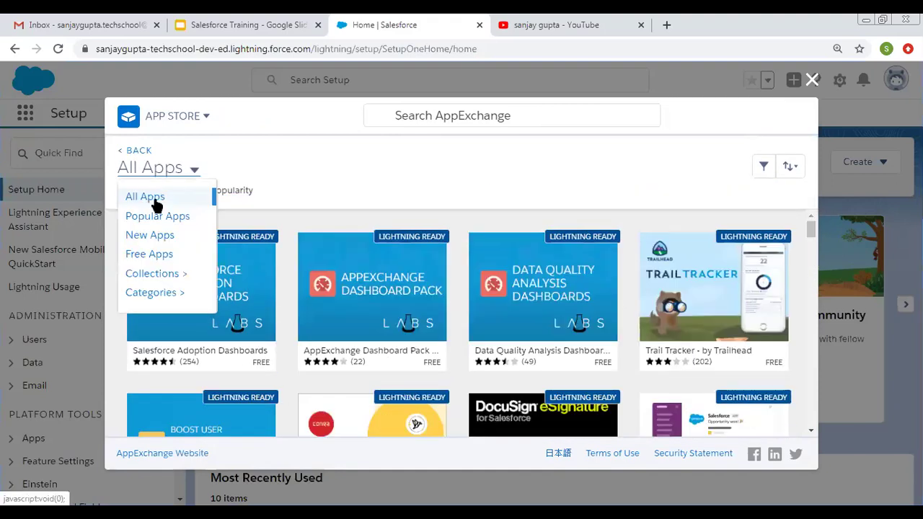
click(191, 168)
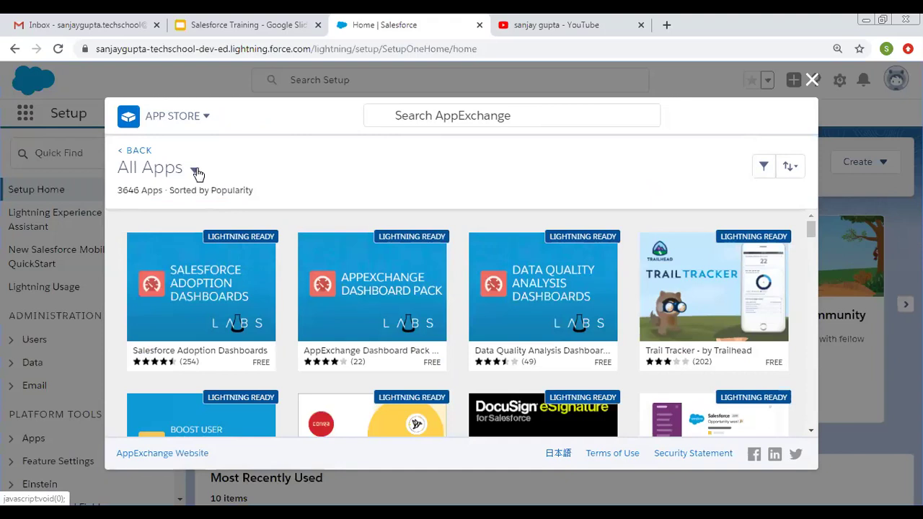
click(194, 173)
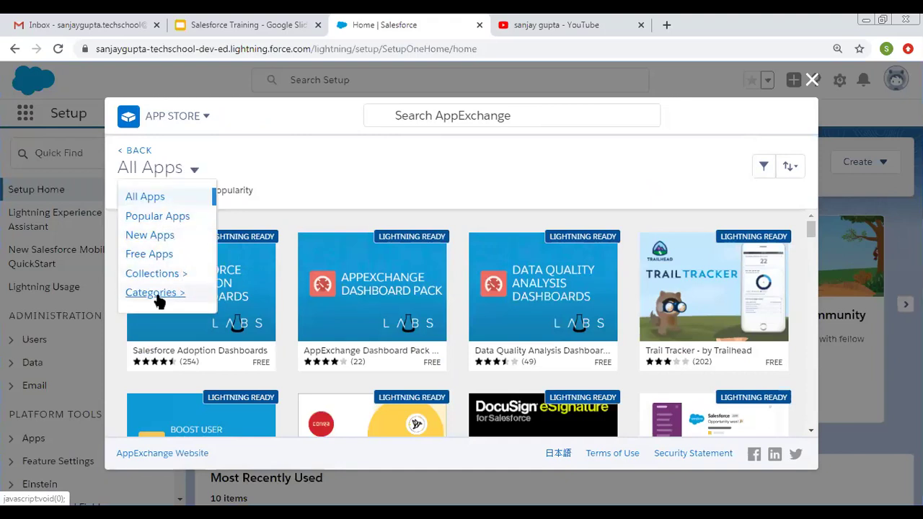
click(285, 170)
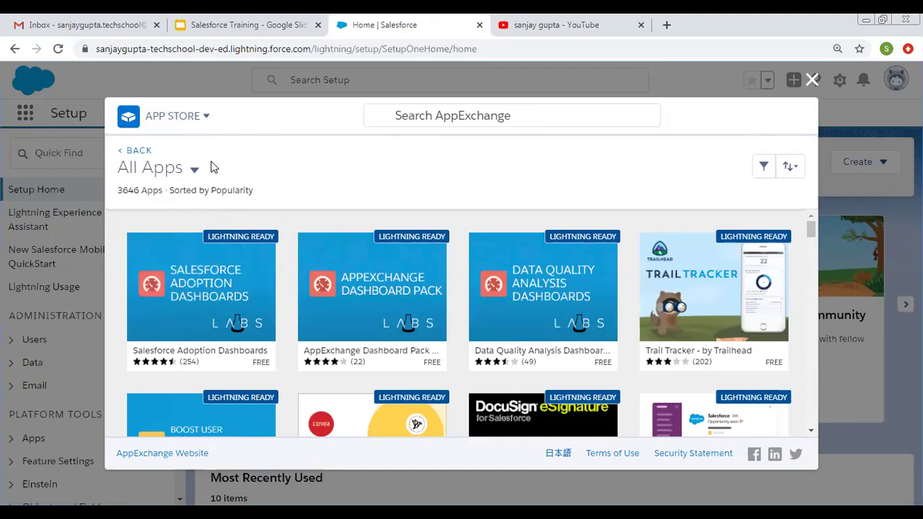
click(209, 119)
Step: Switch to the Component Store and scroll through the All Components tiles
click(166, 235)
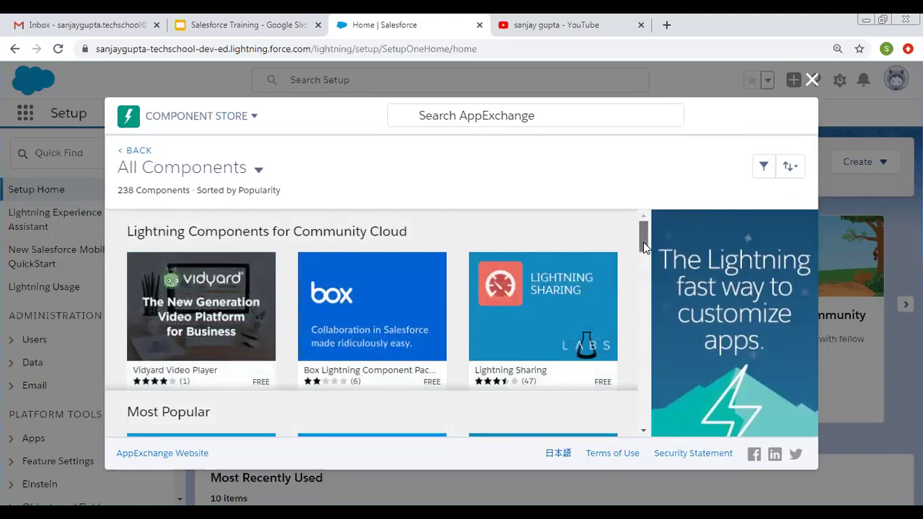
scroll(643, 249, down, 5)
drag(645, 251, 658, 328)
mouse_move(658, 363)
mouse_down()
mouse_move(655, 342)
mouse_move(644, 340)
mouse_move(646, 361)
mouse_up()
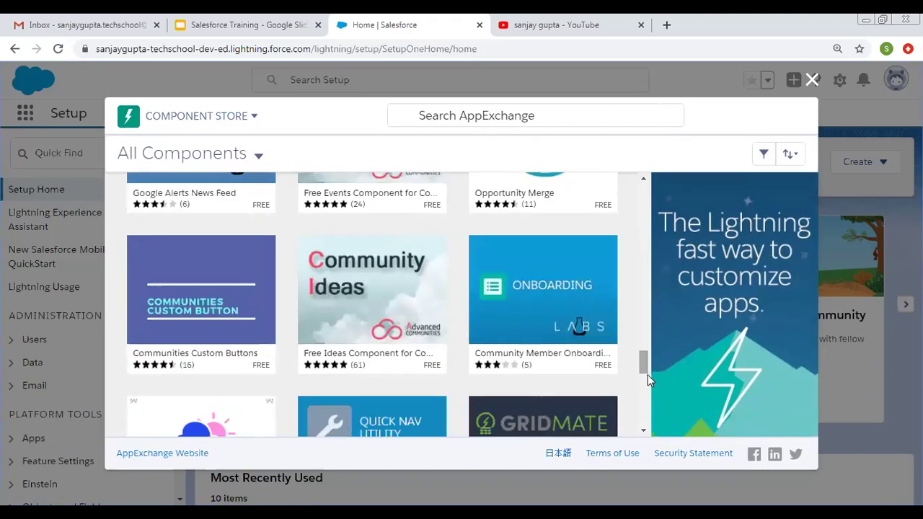
scroll(646, 374, down, 3)
drag(642, 430, 643, 430)
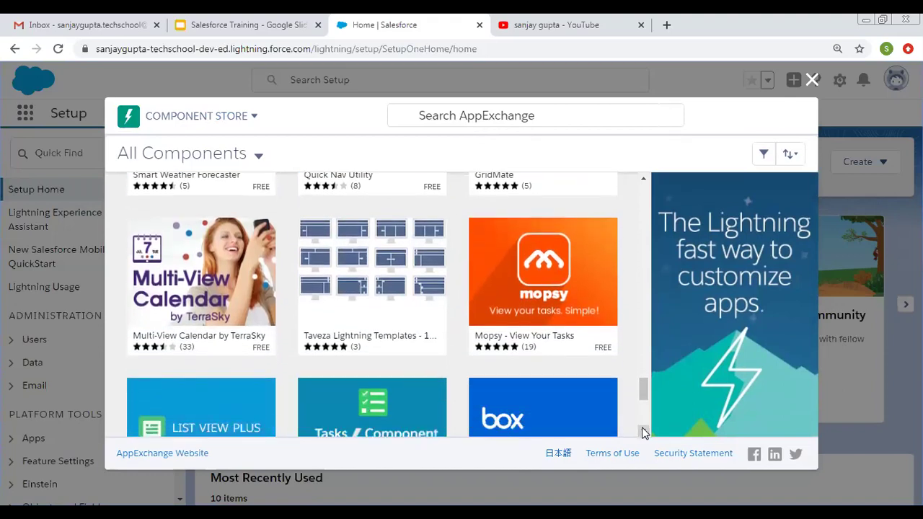
scroll(646, 393, down, 3)
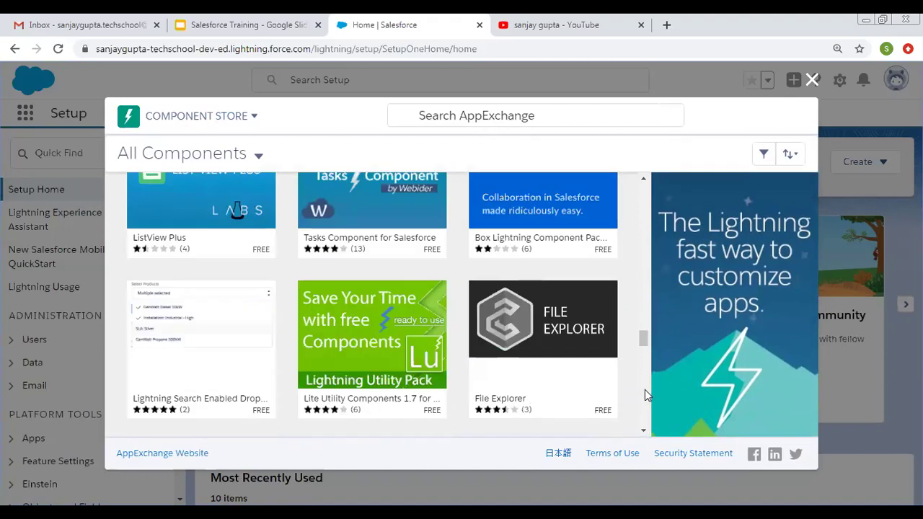
drag(641, 341, 651, 419)
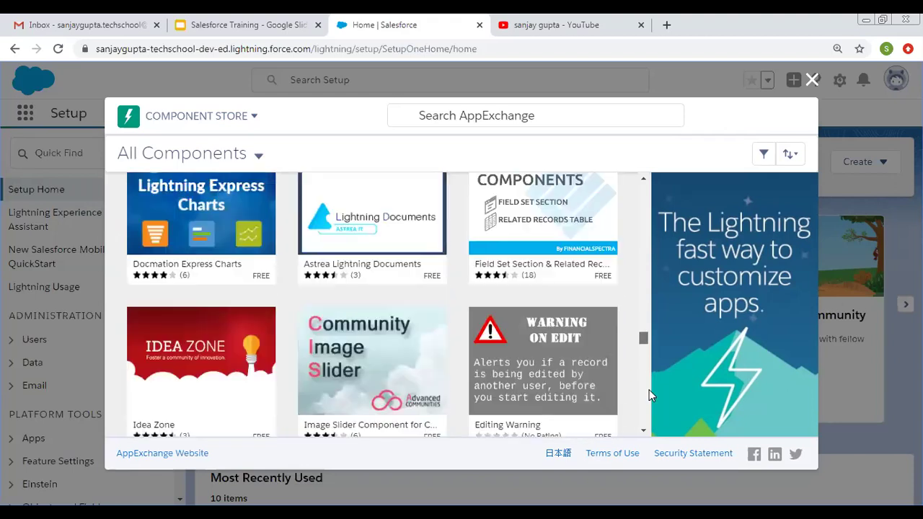
scroll(648, 375, down, 5)
scroll(647, 343, down, 10)
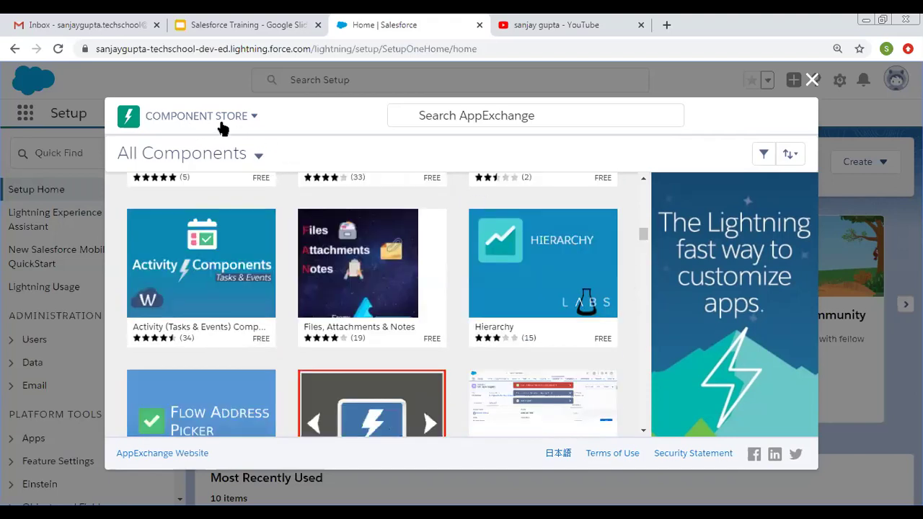
click(248, 120)
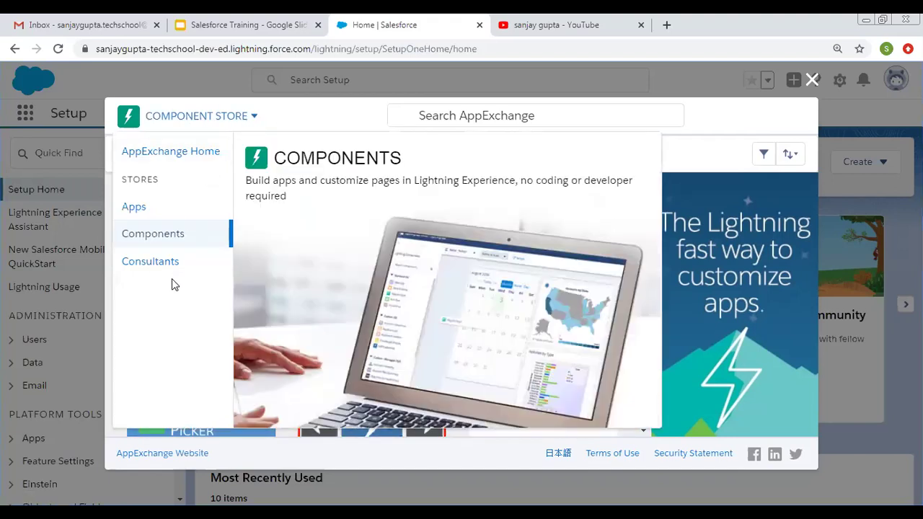
Step: Switch the AppExchange panel to the Consultant Store, leaving the search box unused
click(151, 262)
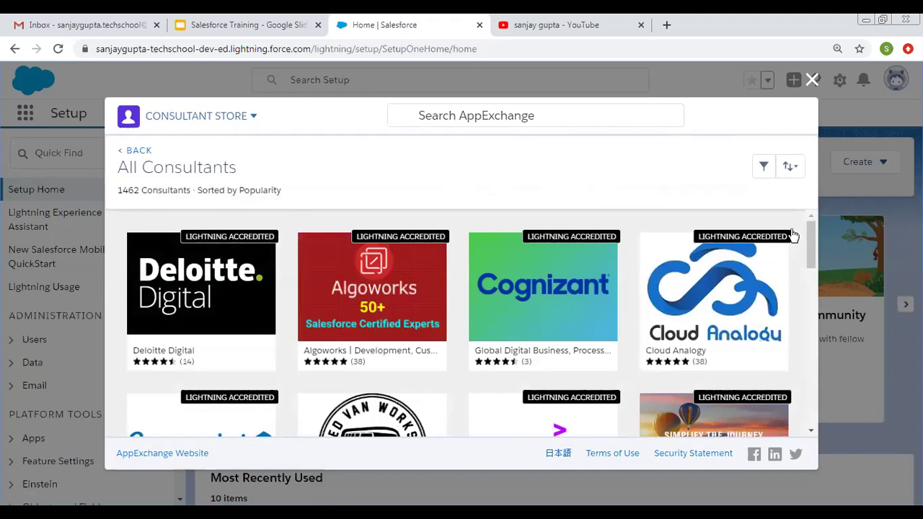
drag(810, 231, 813, 342)
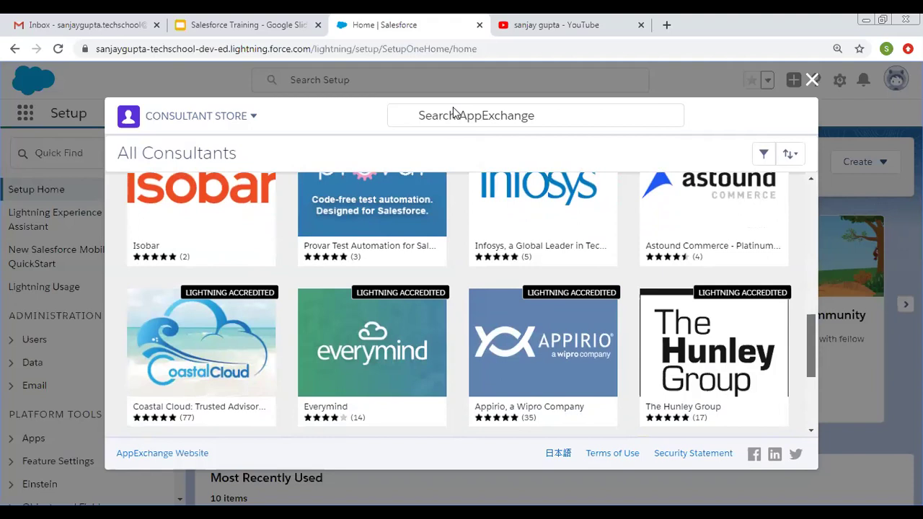
click(496, 120)
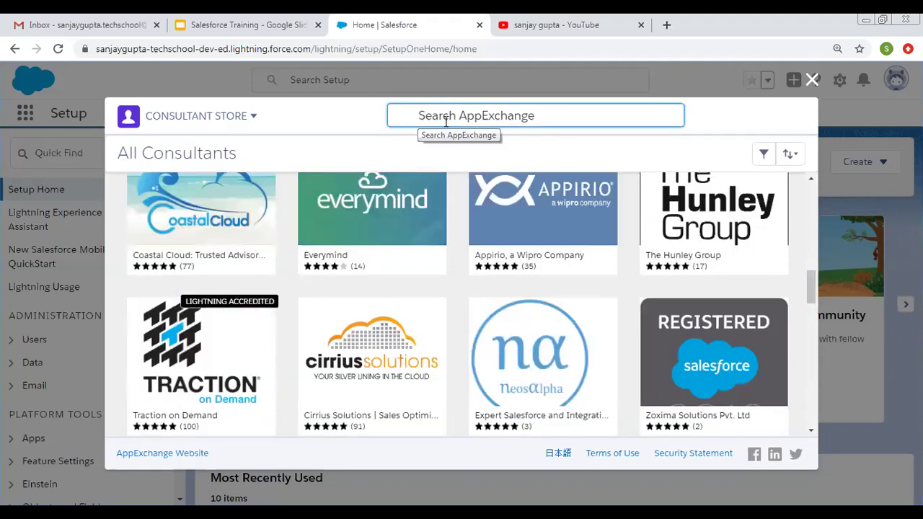
click(340, 122)
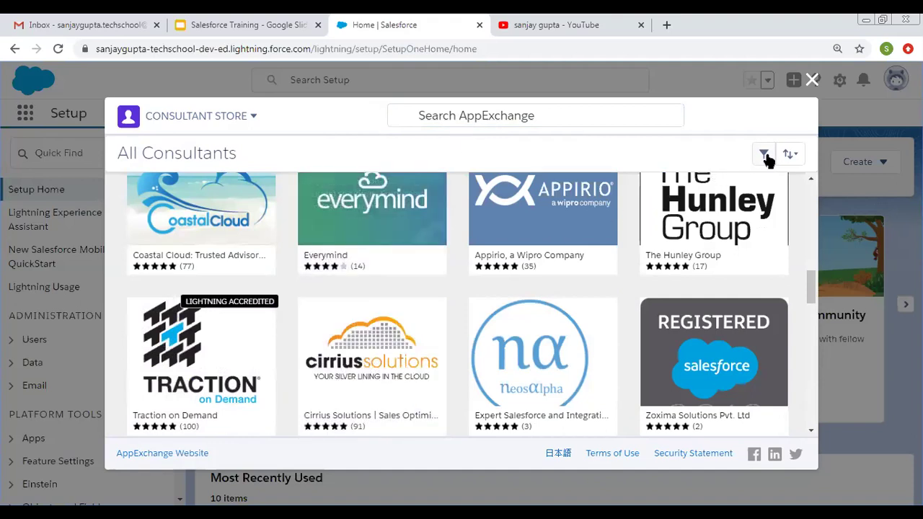
Step: Review the consultant filters, keep popularity sorting, and open the AppExchange website in a new tab
click(764, 155)
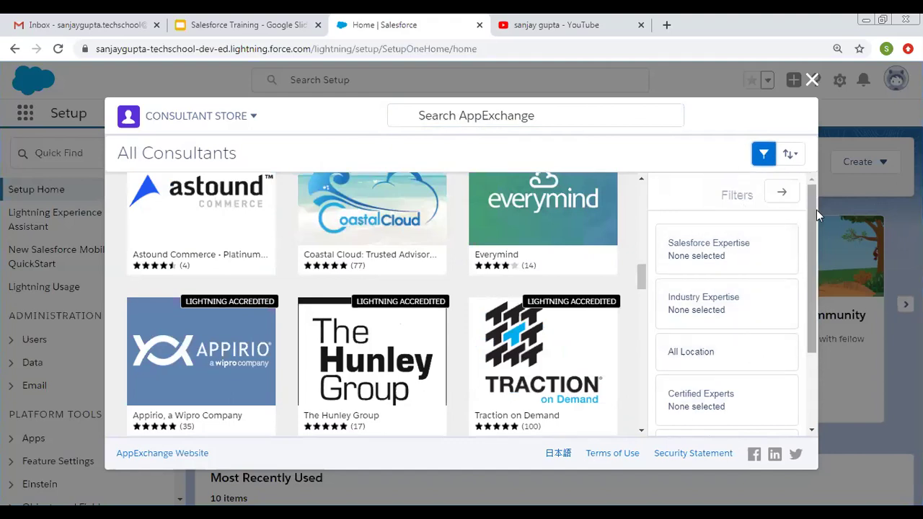
drag(813, 210, 806, 184)
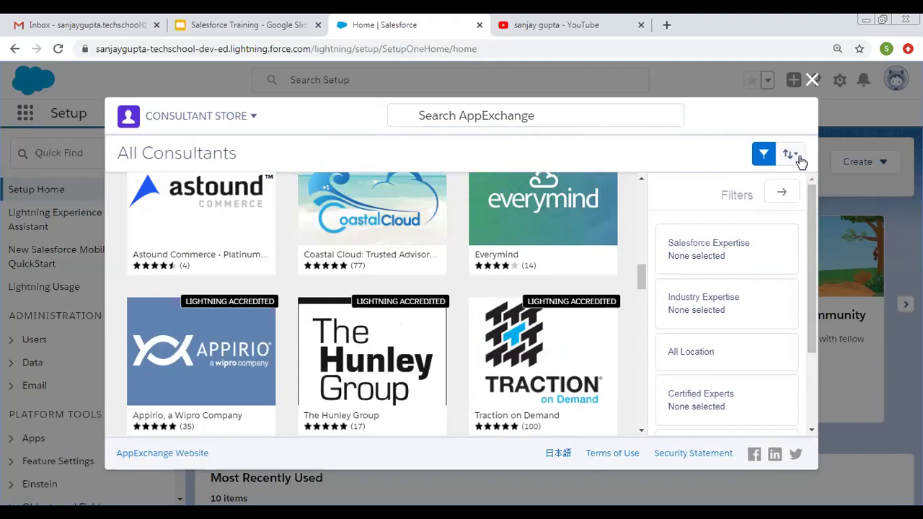
click(798, 160)
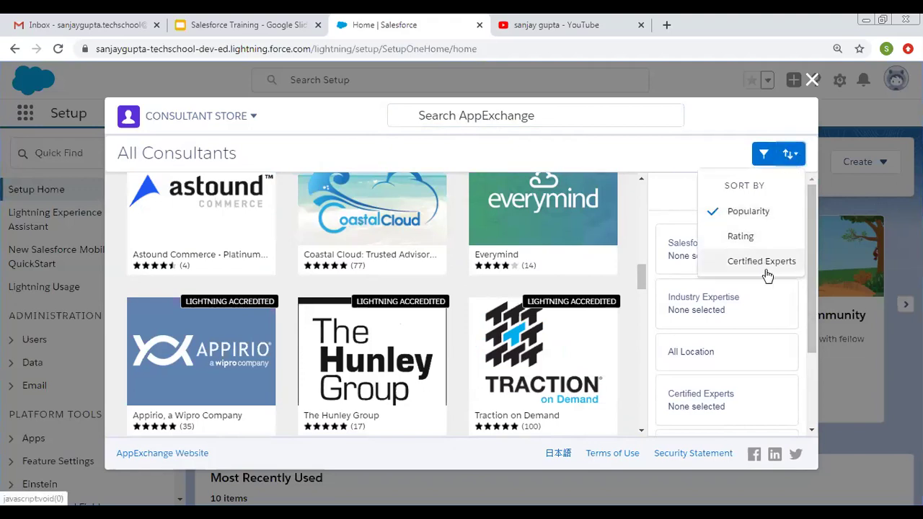
click(651, 149)
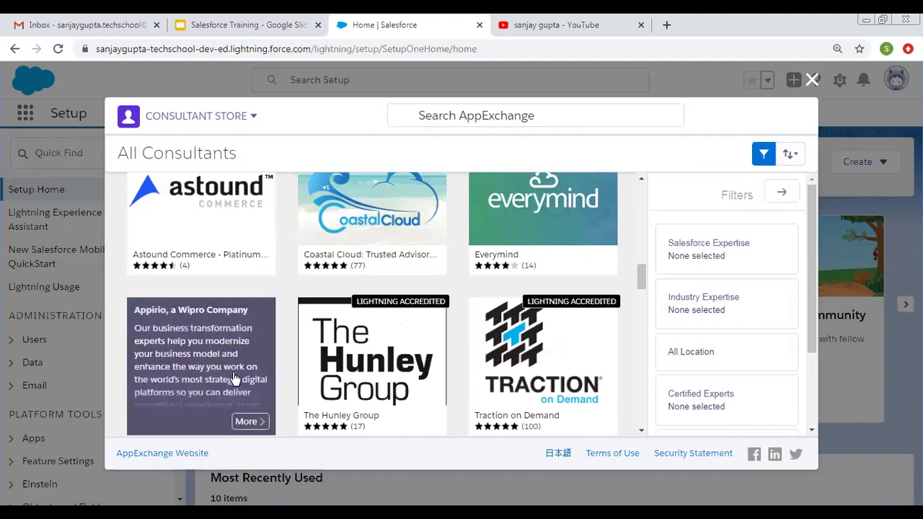
click(159, 454)
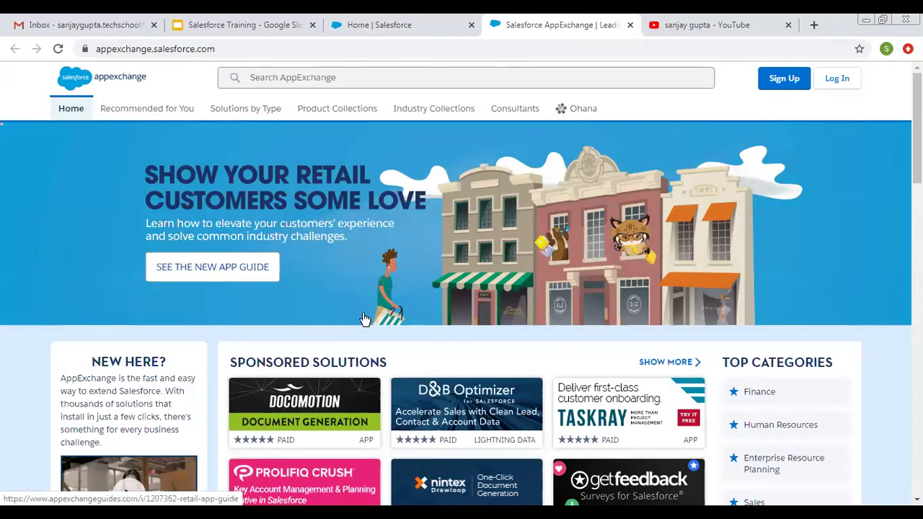
Step: Show the website's Recommended for You page with Appy's Picks for Getting Started
click(163, 114)
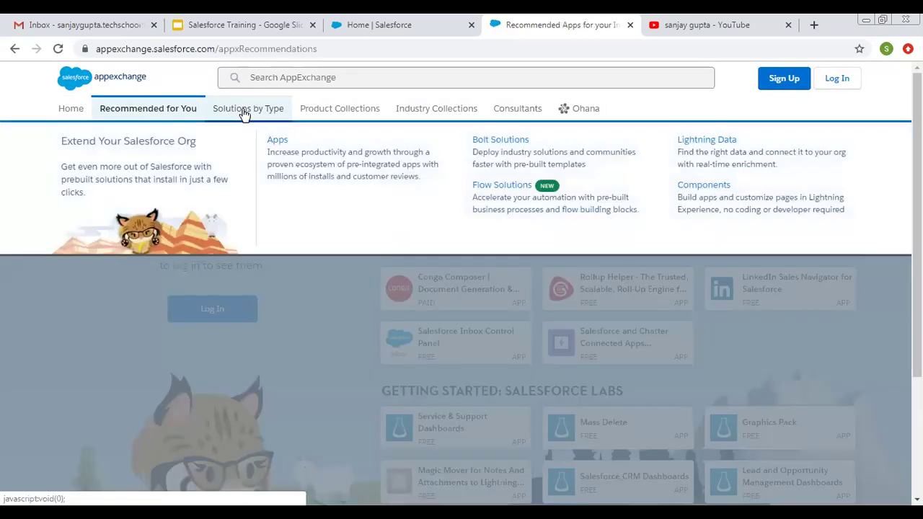
mouse_move(316, 109)
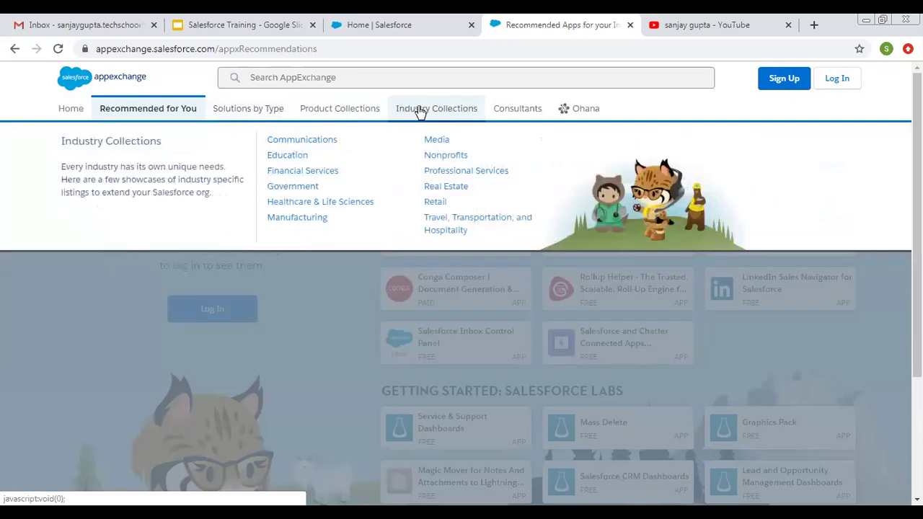
mouse_move(509, 115)
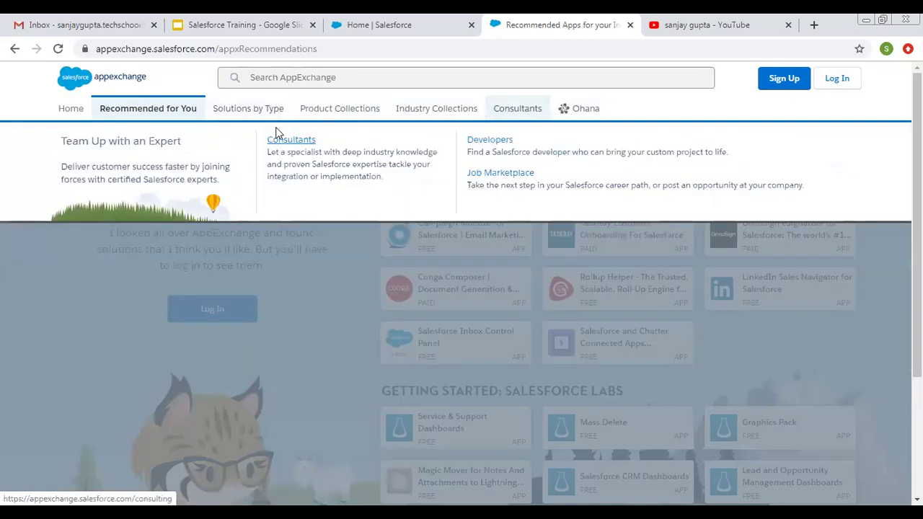
mouse_move(321, 110)
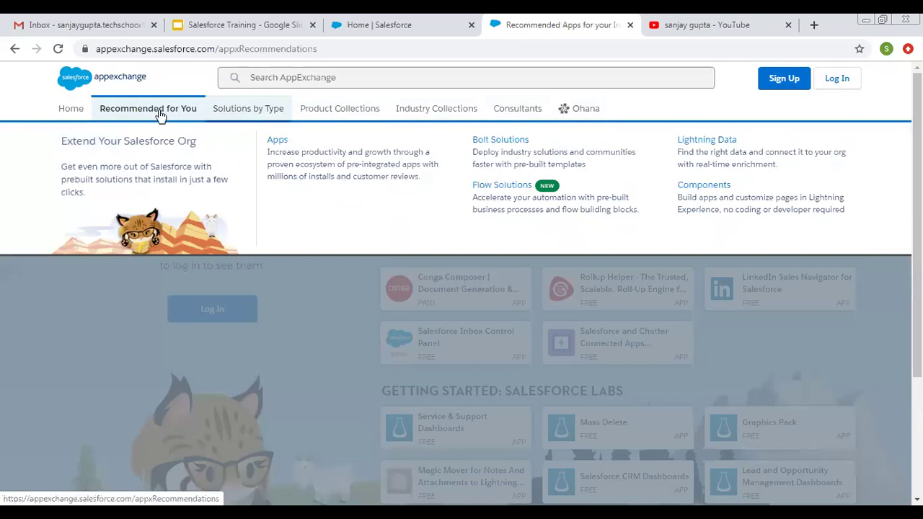
click(156, 114)
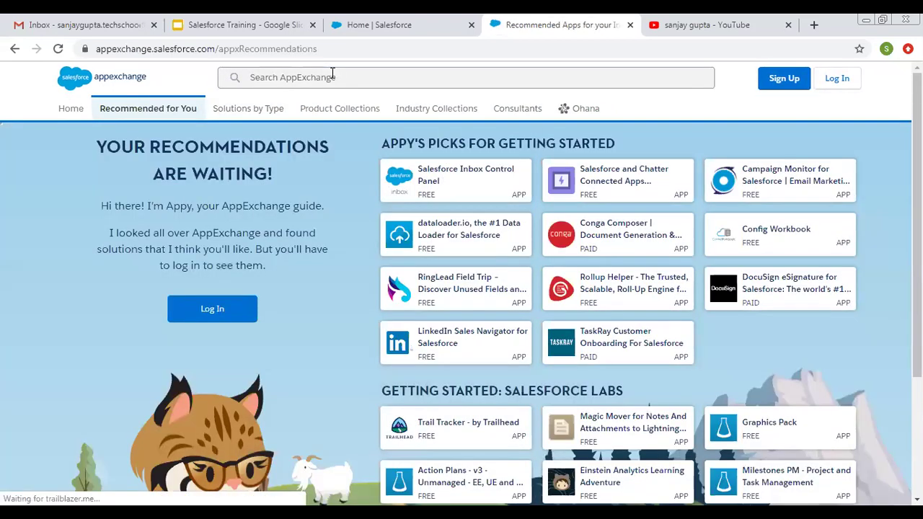
click(332, 76)
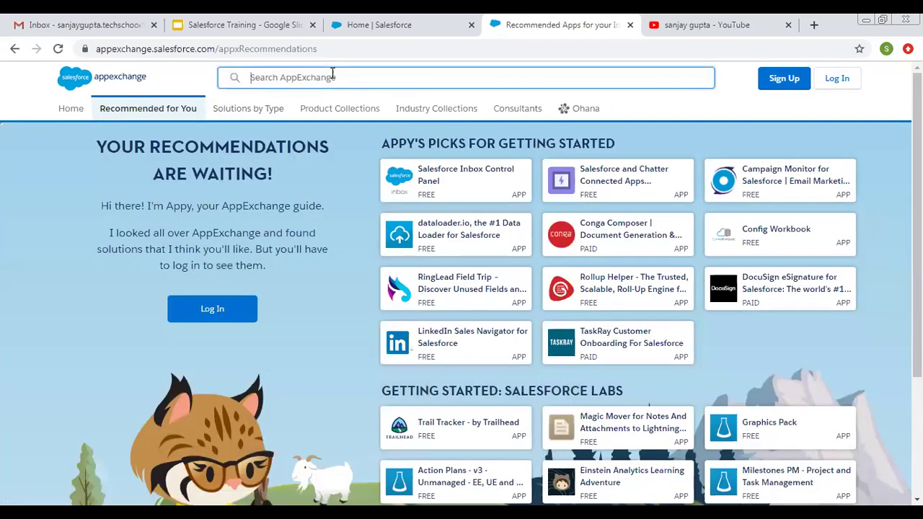
text(lighti)
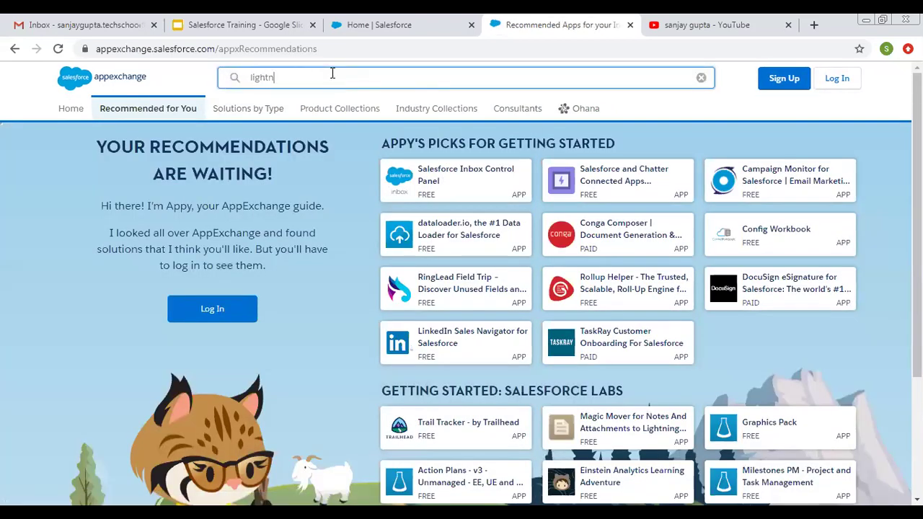
text(ing components)
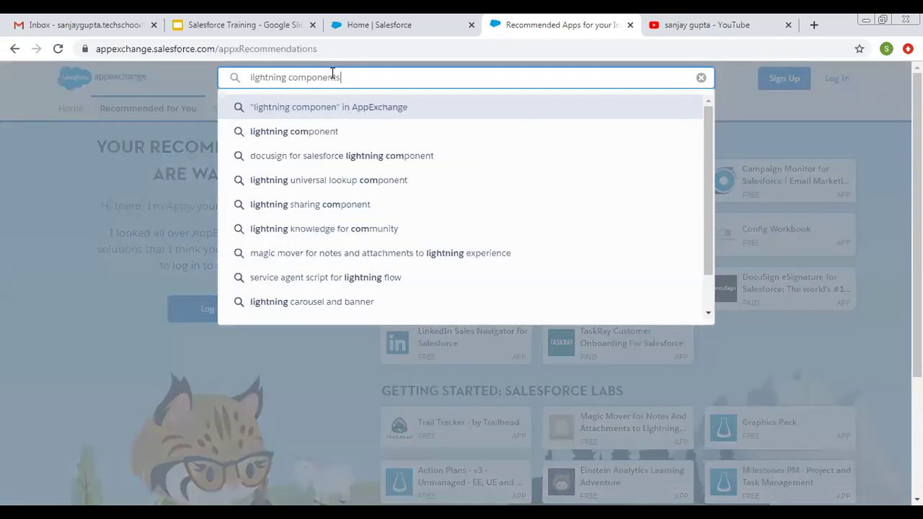
key(Return)
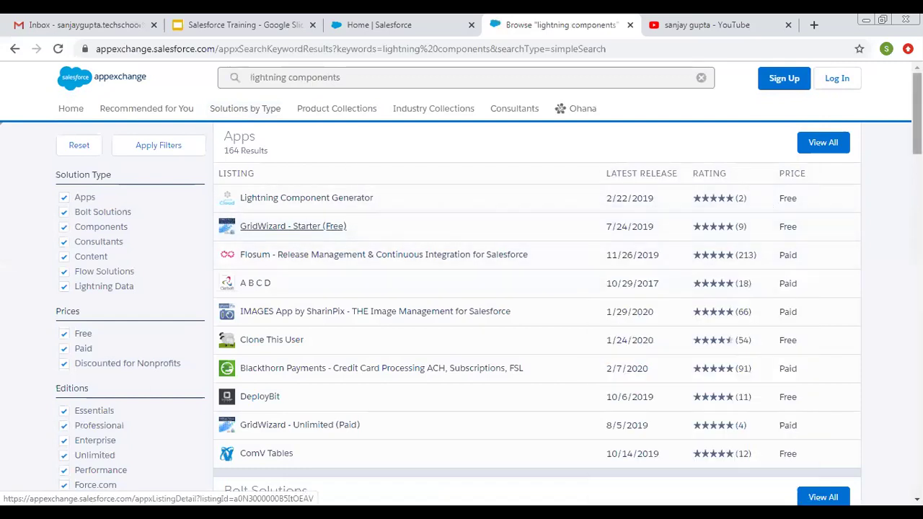
scroll(774, 204, down, 2)
scroll(537, 310, down, 1)
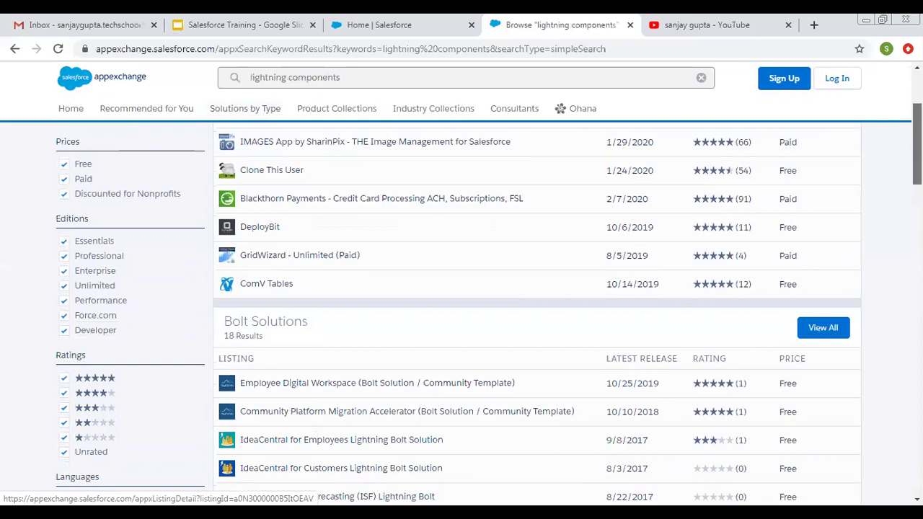
scroll(537, 310, down, 10)
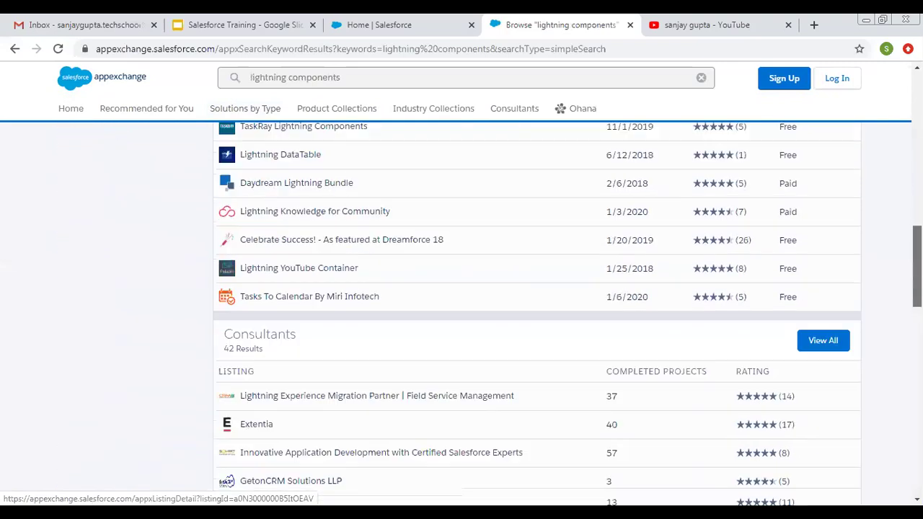
scroll(537, 310, down, 2)
scroll(537, 310, down, 3)
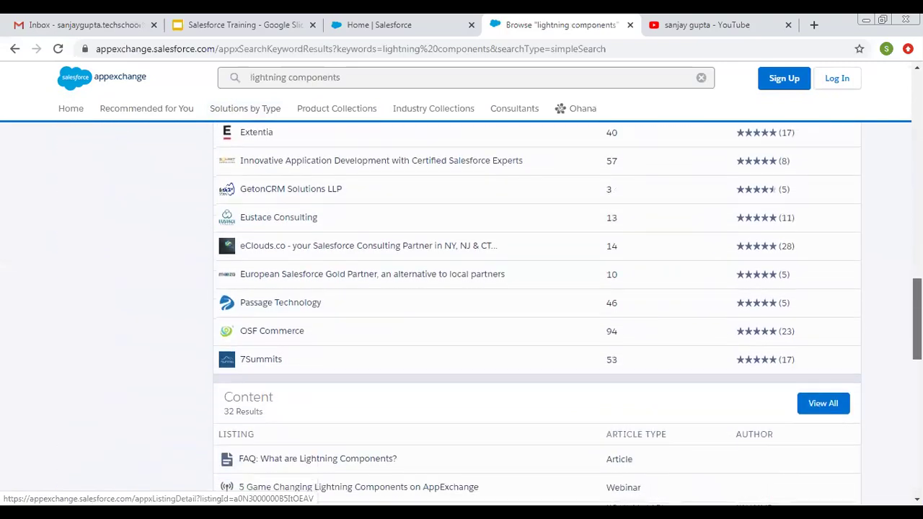
scroll(537, 310, down, 5)
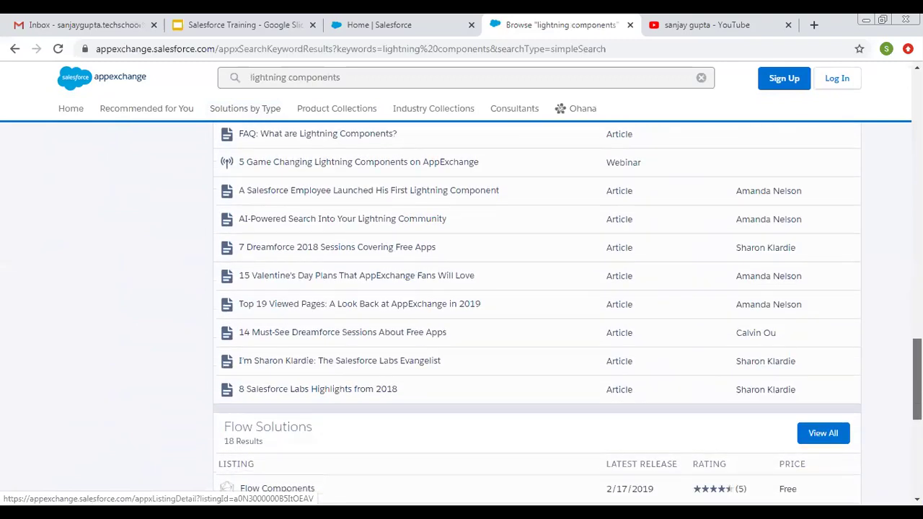
scroll(537, 310, down, 4)
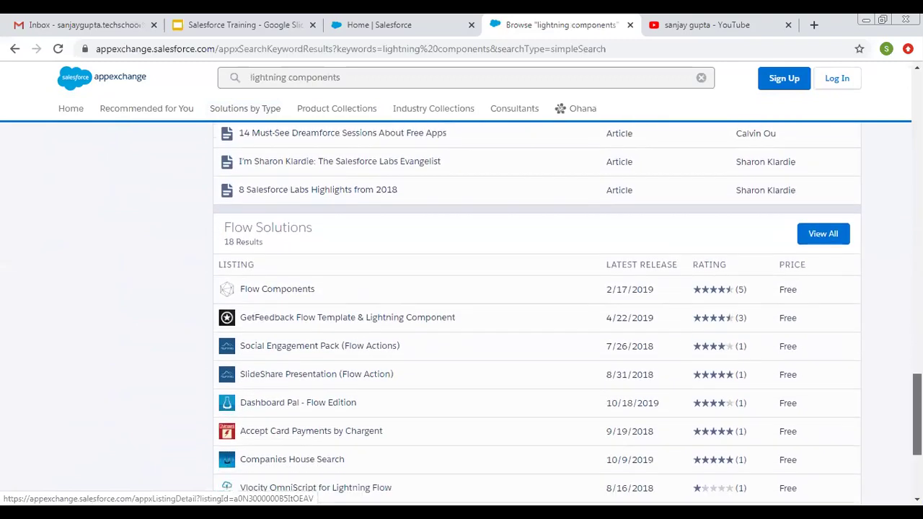
scroll(537, 310, down, 2)
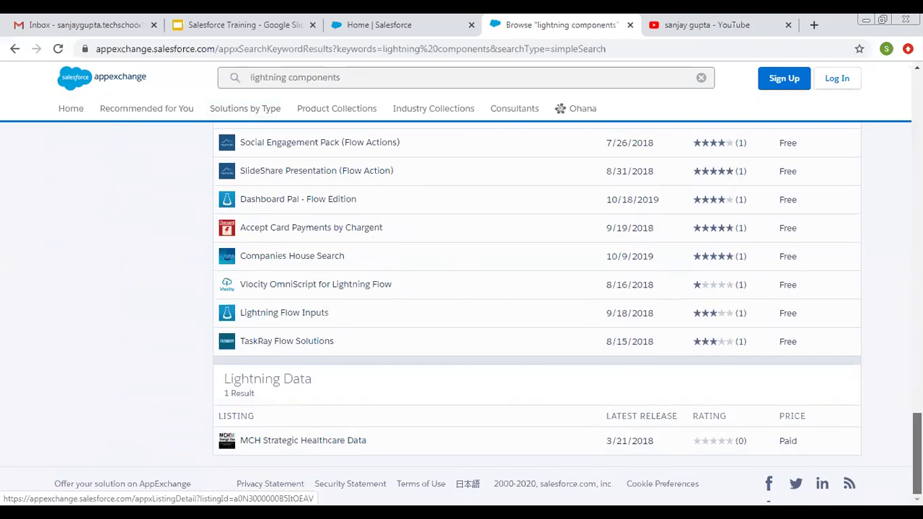
scroll(537, 310, up, 20)
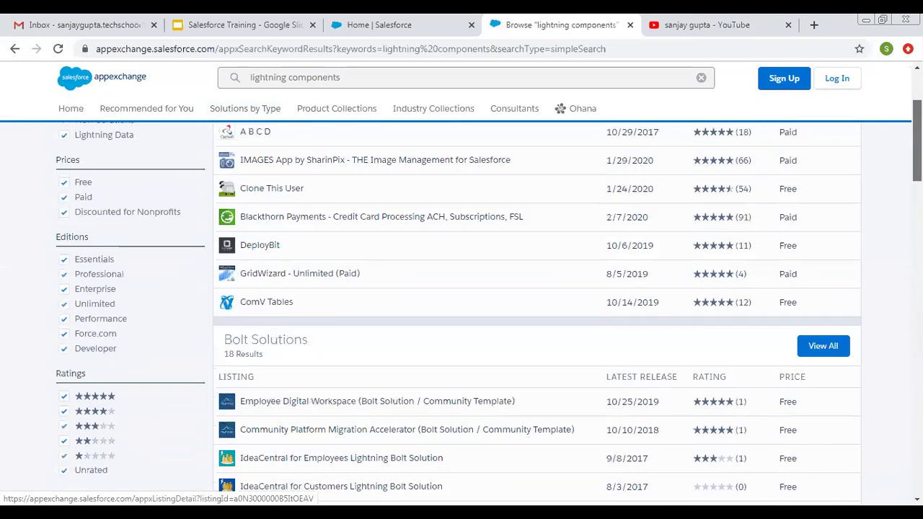
scroll(537, 310, up, 2)
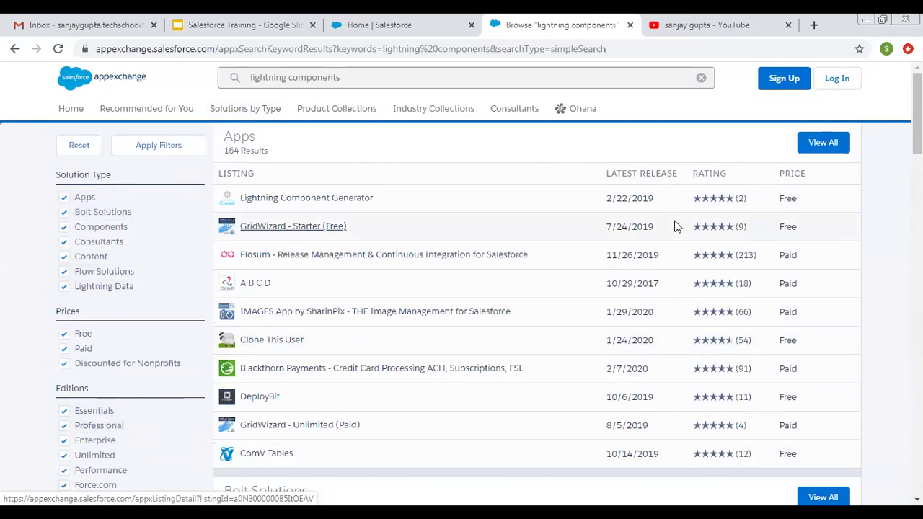
drag(915, 115, 916, 198)
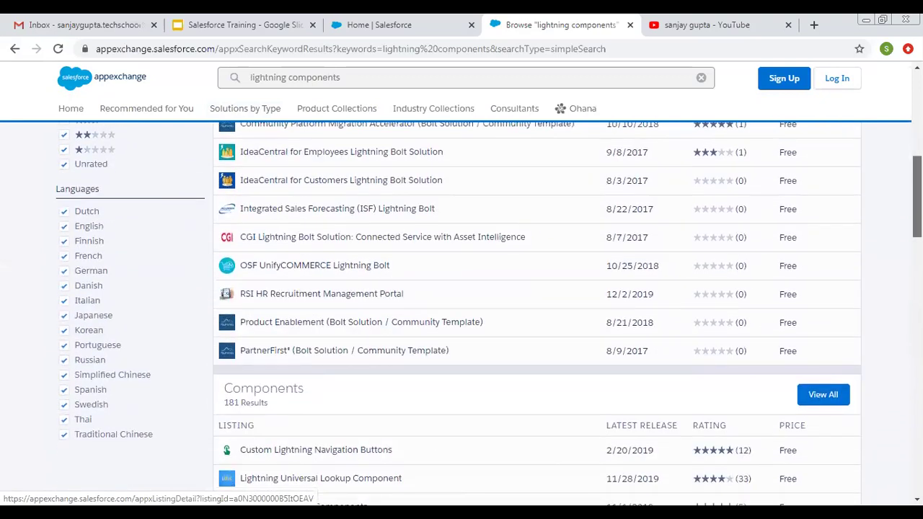
drag(915, 198, 915, 106)
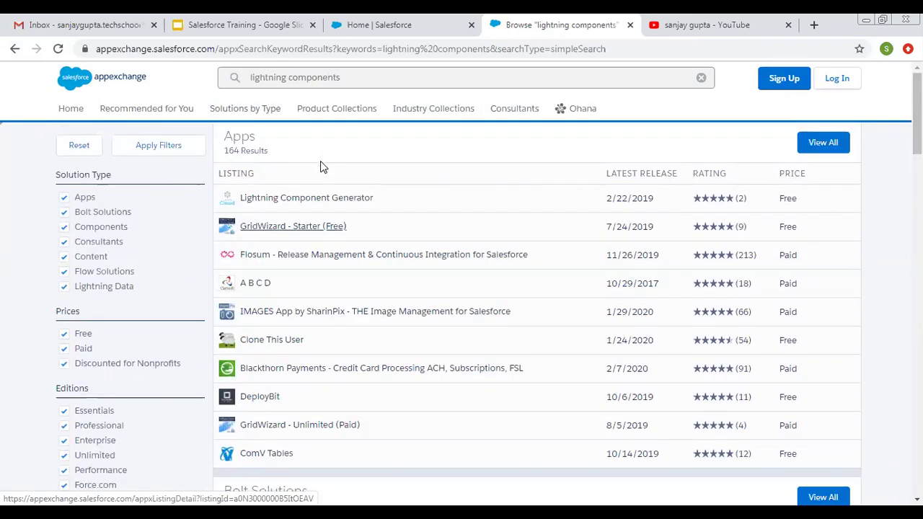
Step: Back in Setup, return to AppExchange Home and open the free Salesforce Adoption Dashboards listing
click(378, 24)
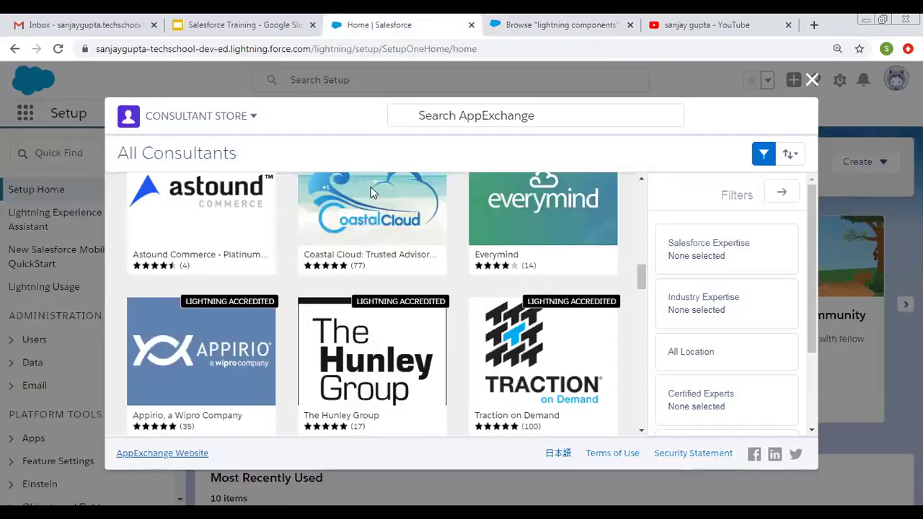
click(252, 127)
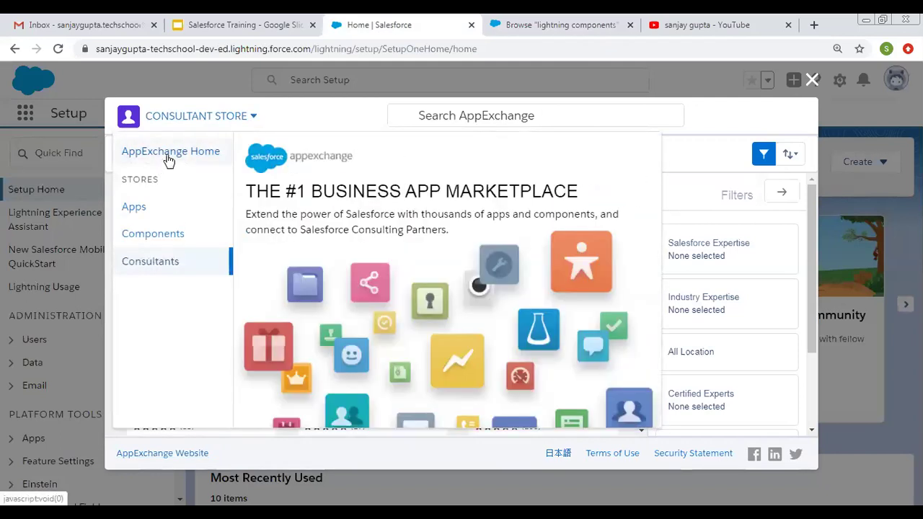
click(134, 207)
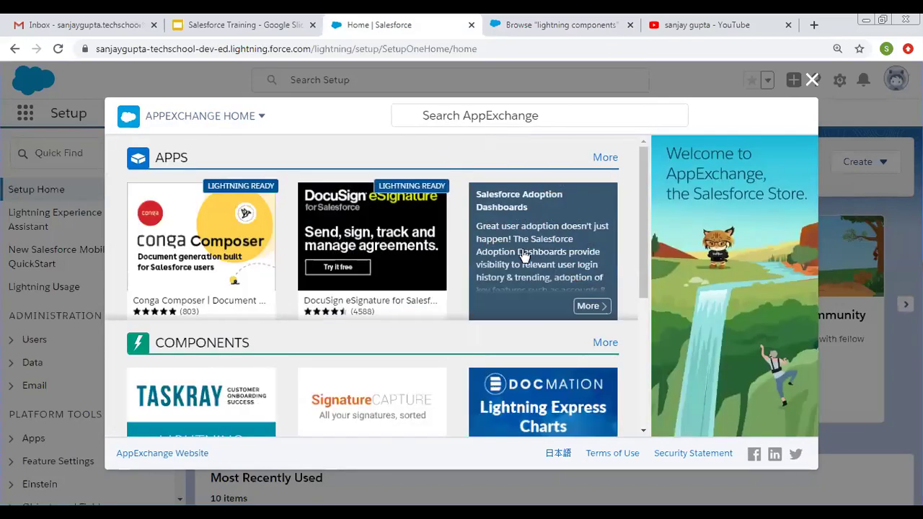
click(524, 255)
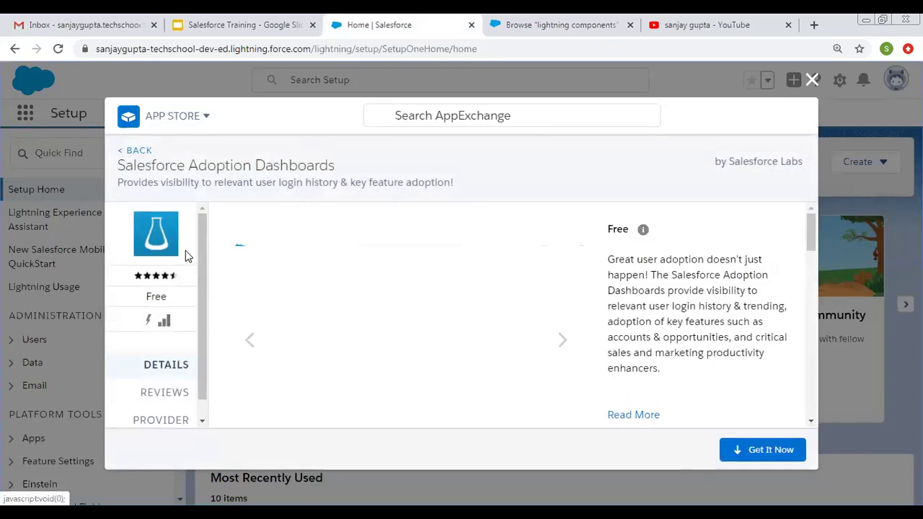
scroll(201, 255, down, 1)
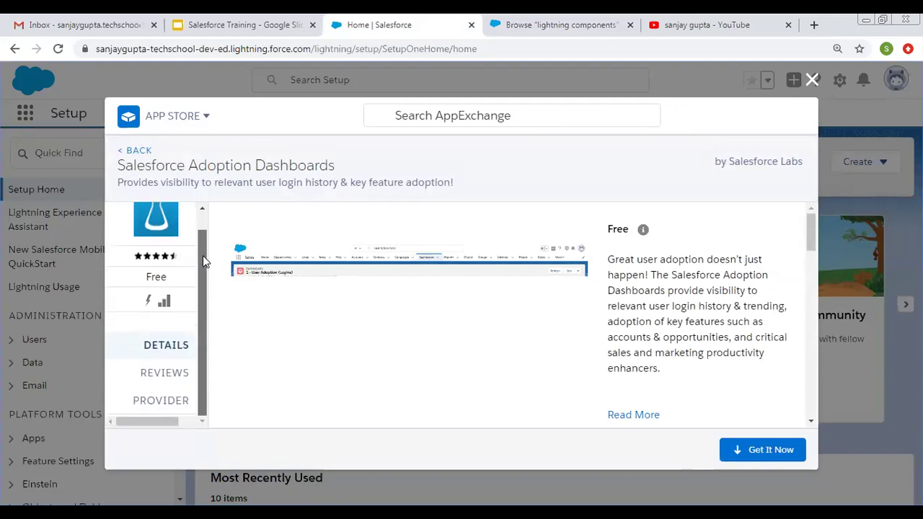
scroll(204, 247, up, 1)
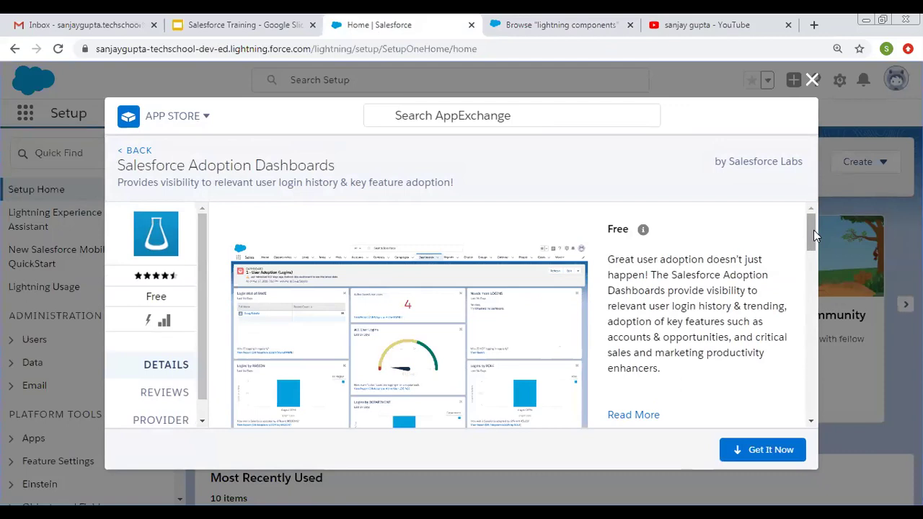
drag(813, 230, 830, 197)
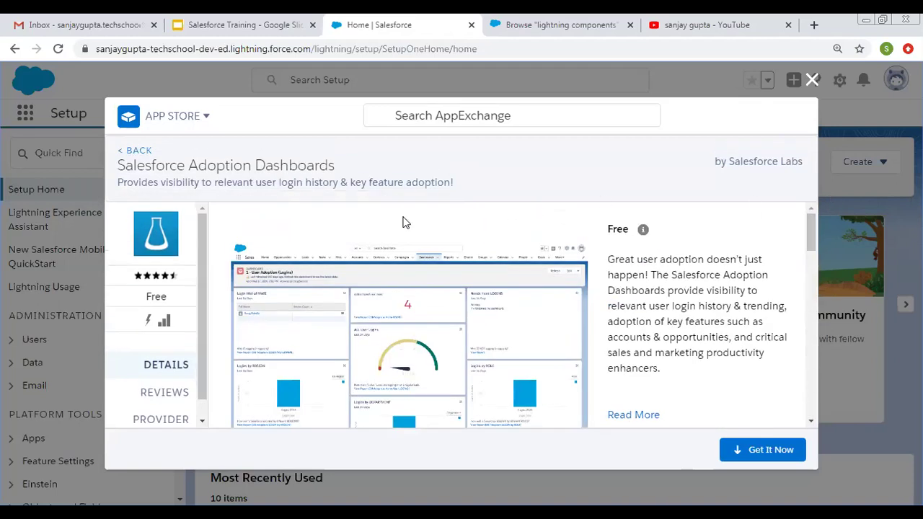
click(767, 451)
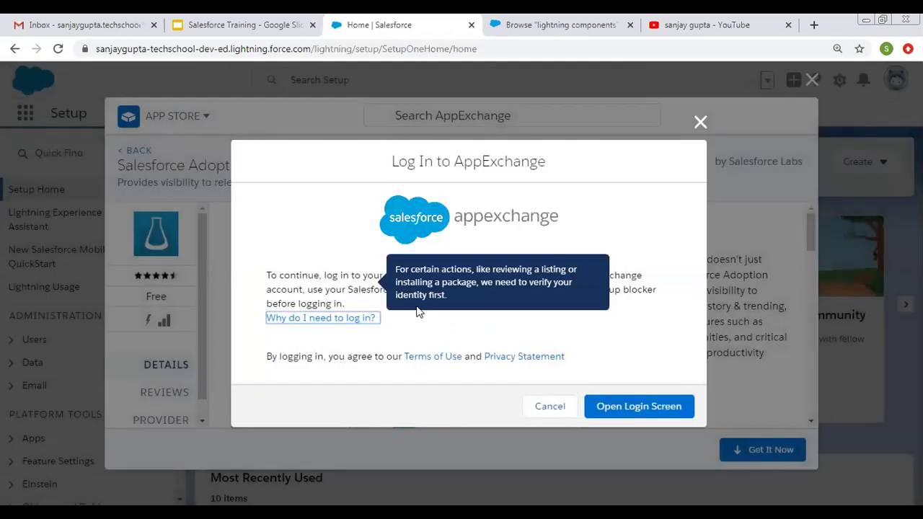
click(512, 344)
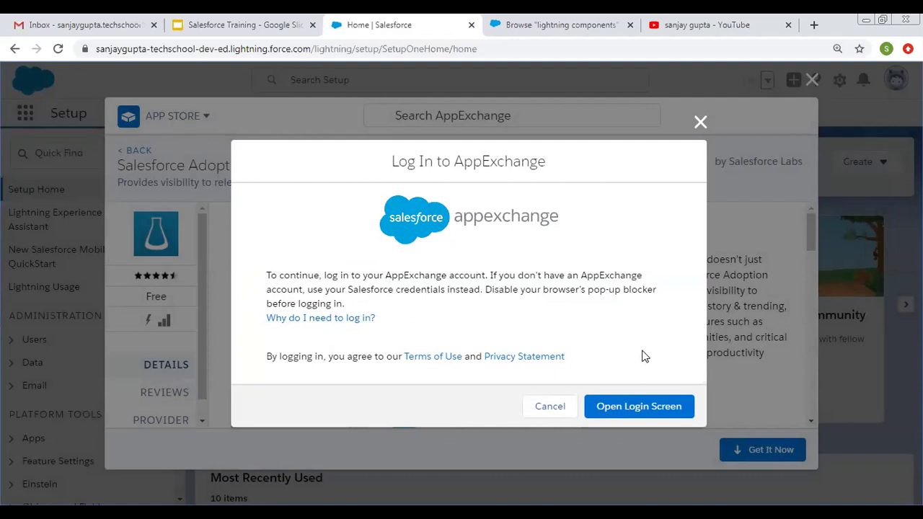
click(546, 407)
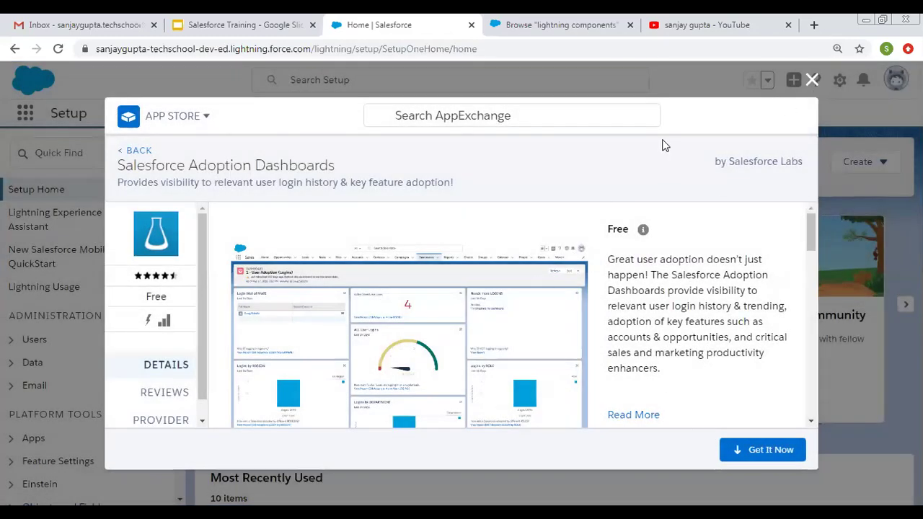
Step: Close the AppExchange window and move through the AppExchange tab to the YouTube search results
click(810, 81)
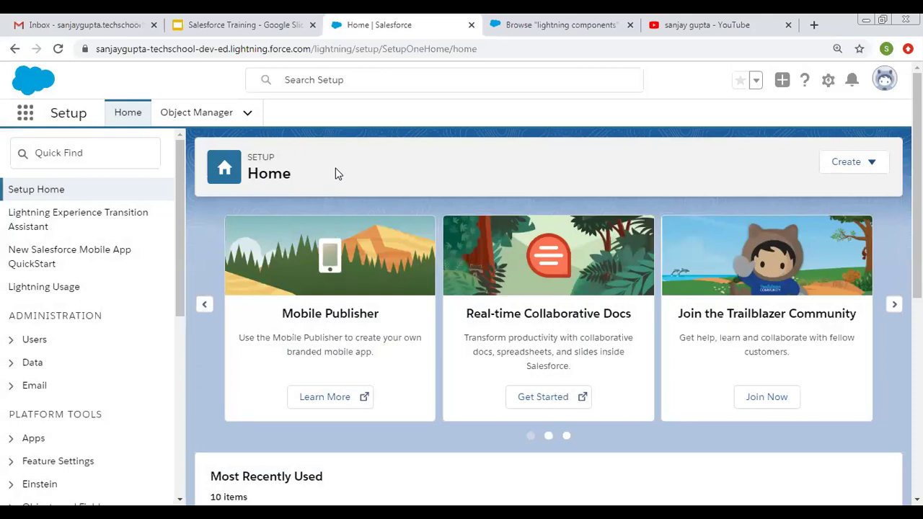
click(527, 22)
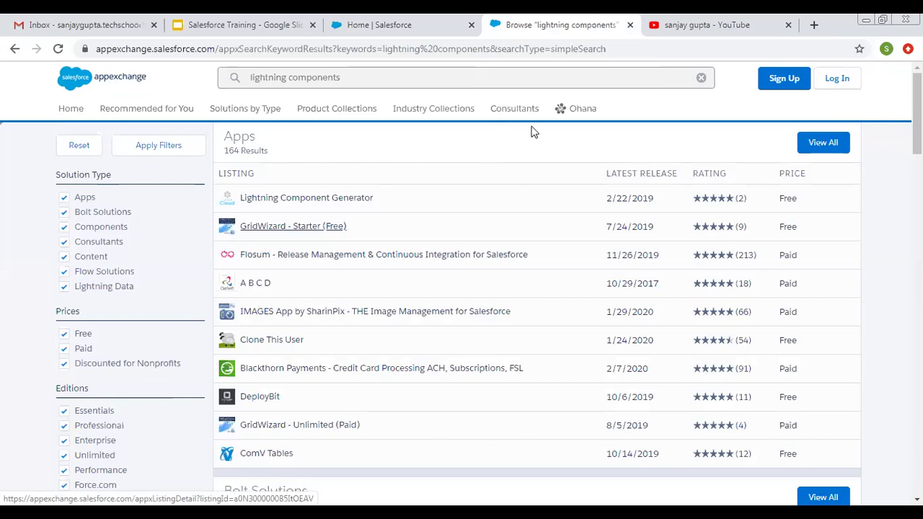
click(682, 27)
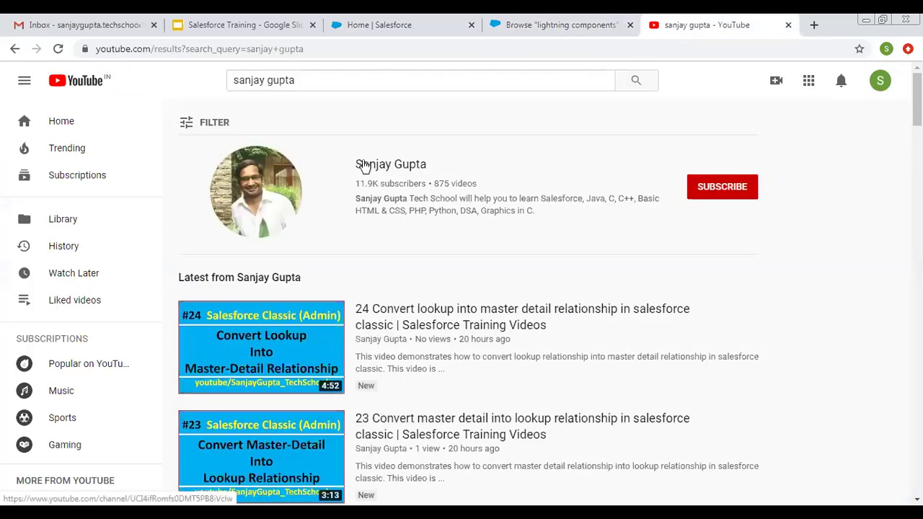